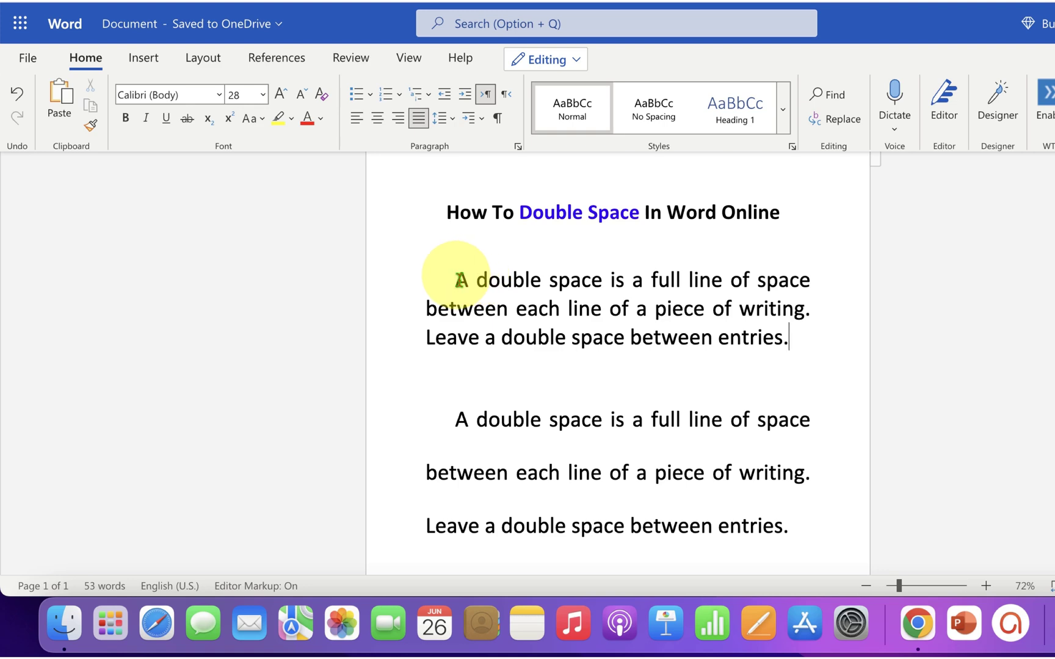
# Step: Apply 2.0 line spacing to the first paragraph below the title
pyautogui.moveTo(456, 278); pyautogui.dragTo(796, 338)
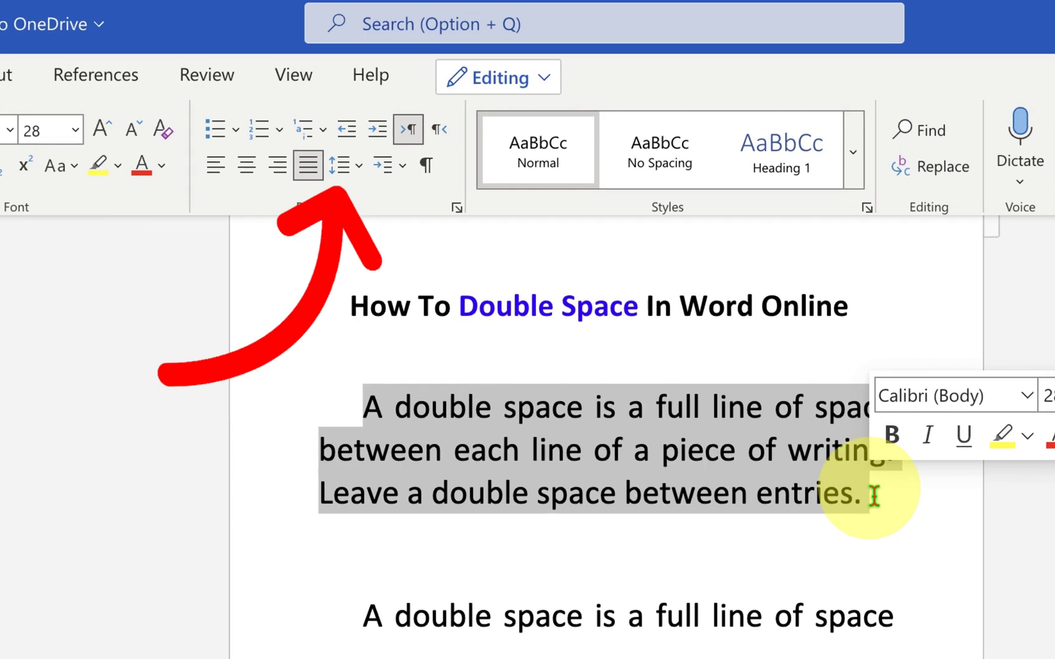
pyautogui.click(361, 168)
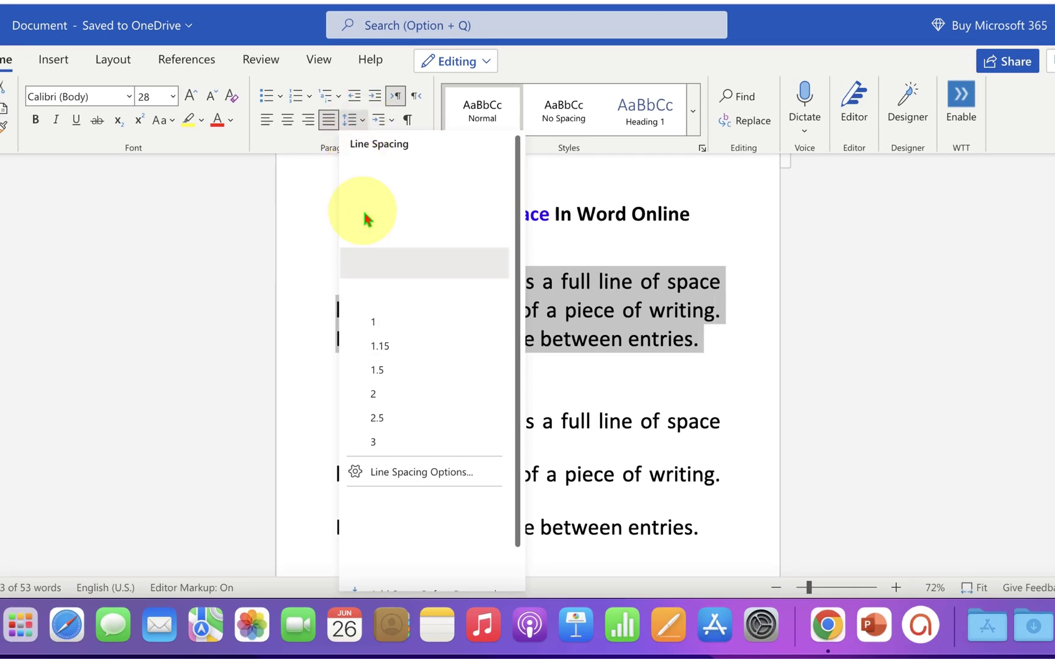
pyautogui.click(410, 399)
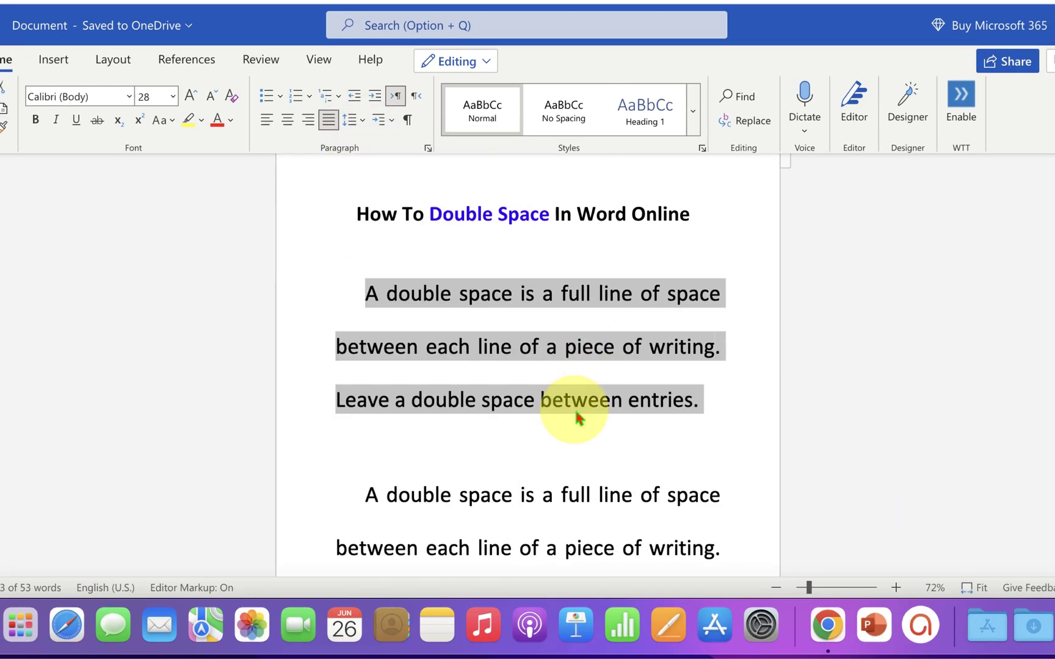
# Step: Select the whole document, including the title, and apply 2.0 line spacing
pyautogui.click(561, 440)
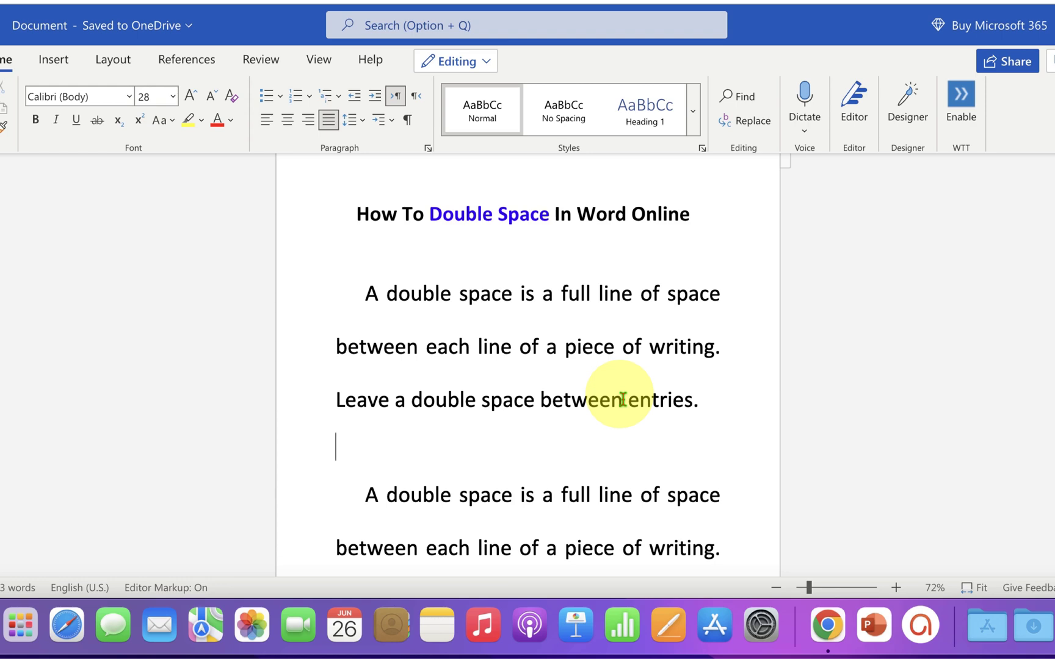
pyautogui.hotkey('ctrl', 'a')
pyautogui.scroll(3, 623, 400)
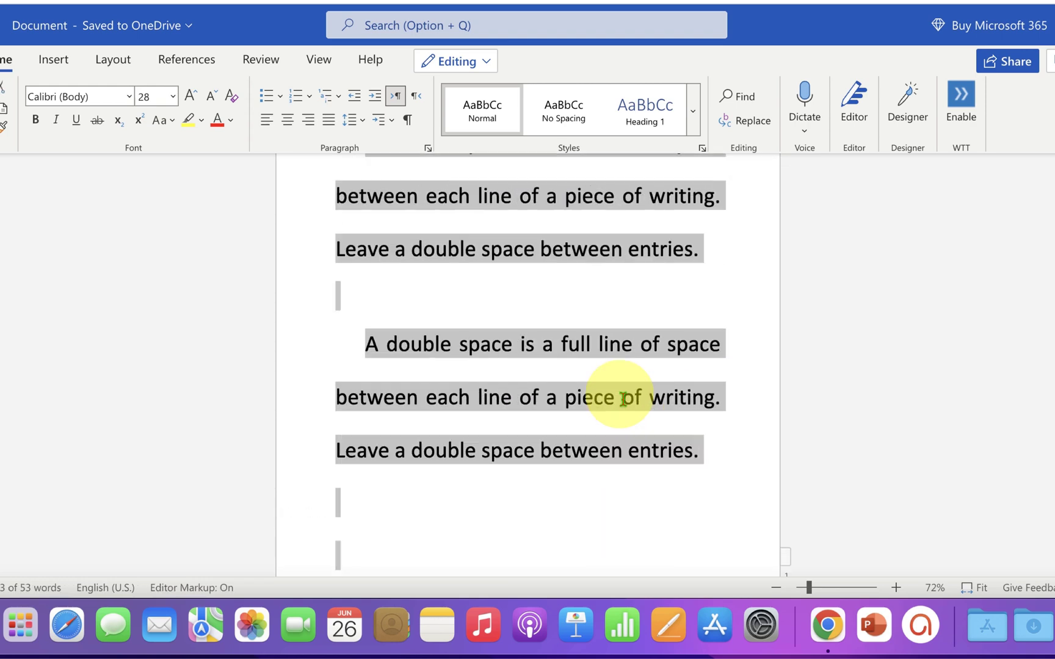
pyautogui.scroll(3, 609, 408)
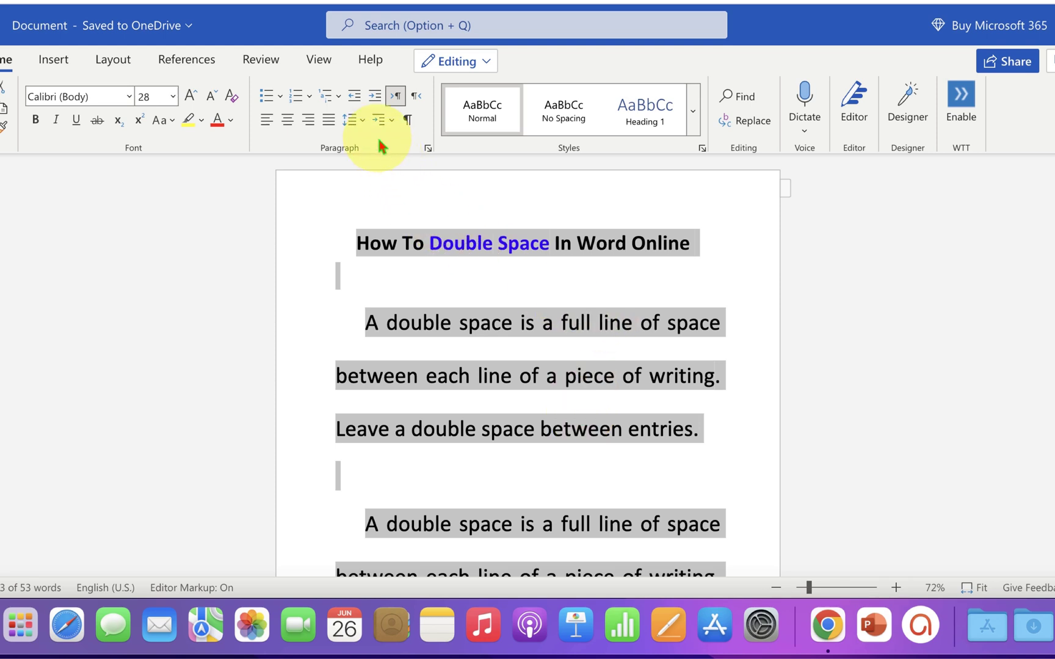
pyautogui.click(363, 120)
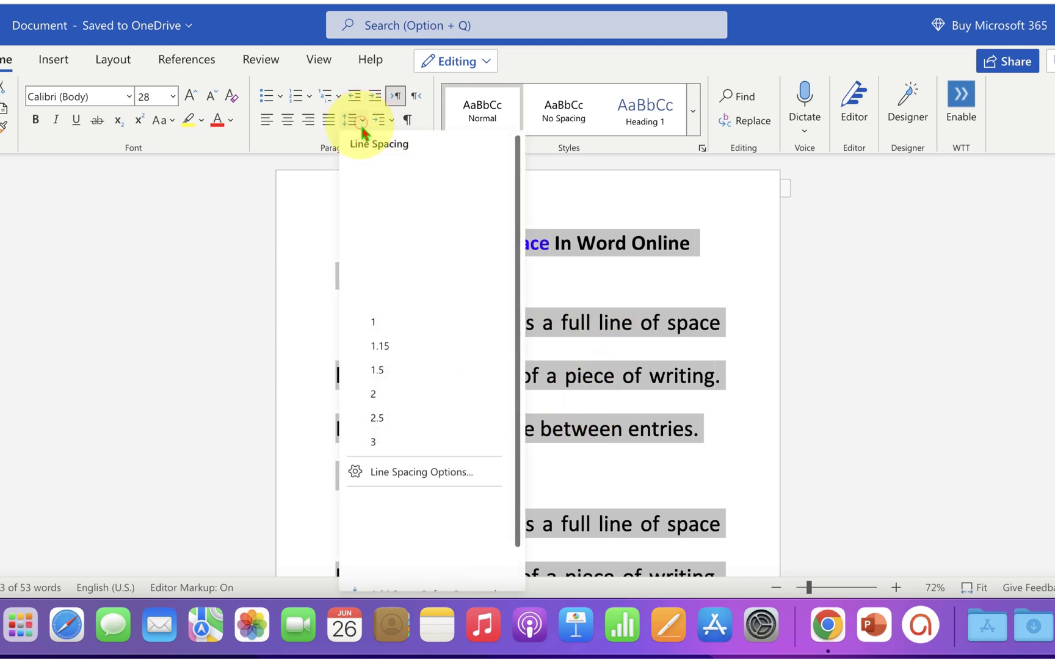
pyautogui.click(398, 393)
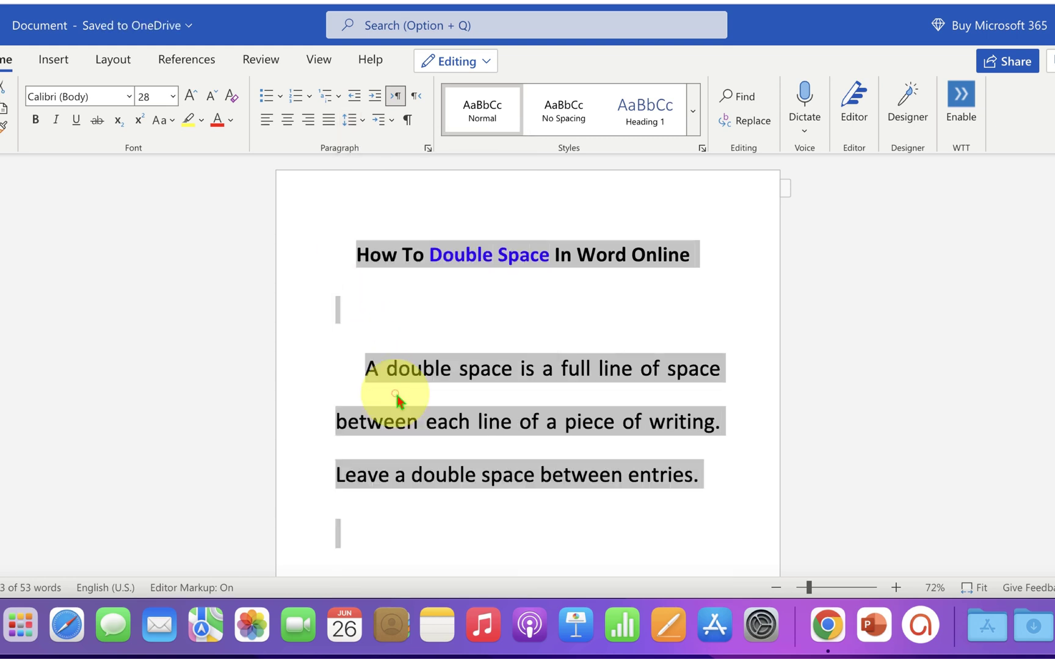
pyautogui.click(717, 435)
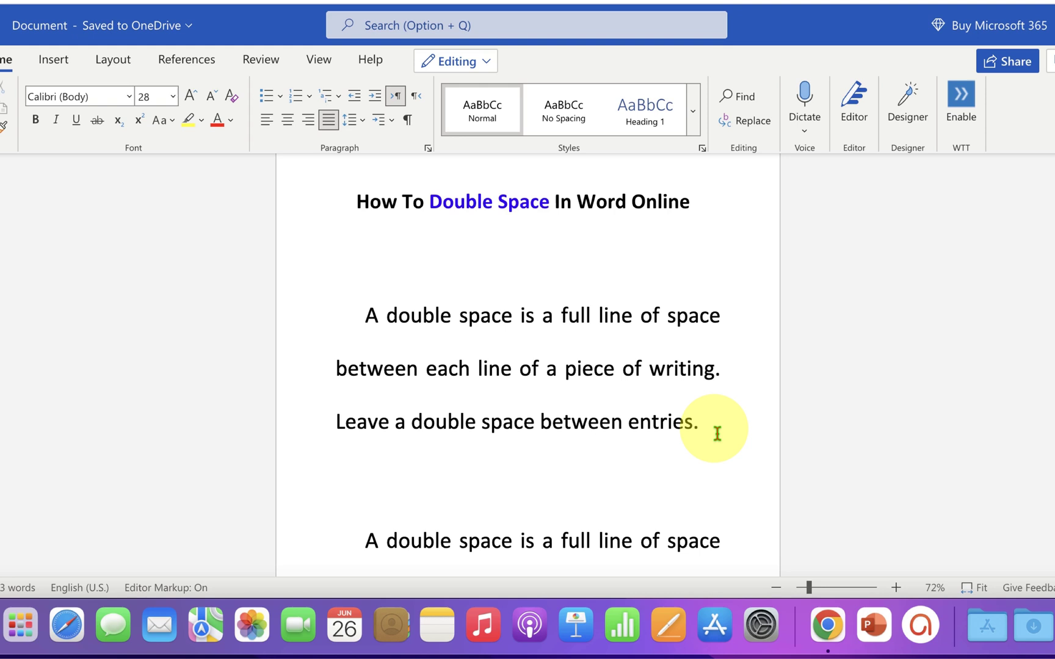